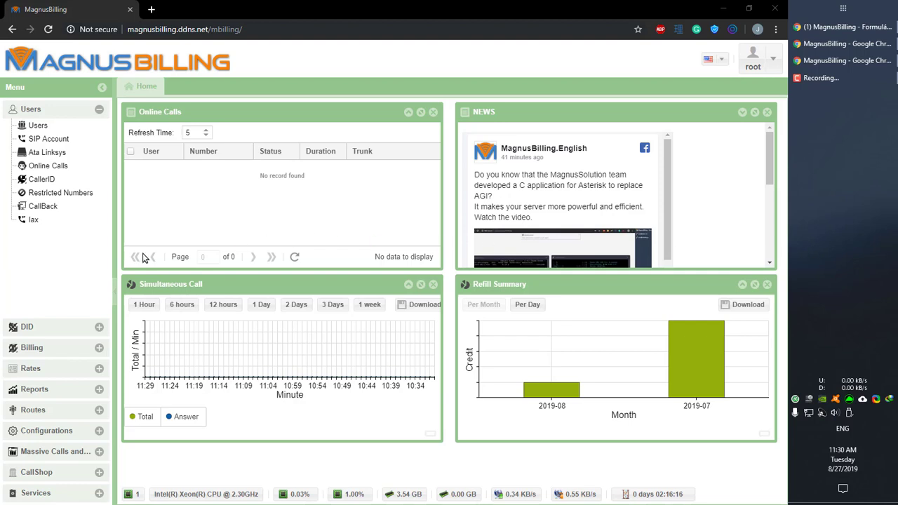
Confirm the teste plan's 'Use in signup' is Yes under Rates > Plans, then cancel without saving.
left_click(54, 372)
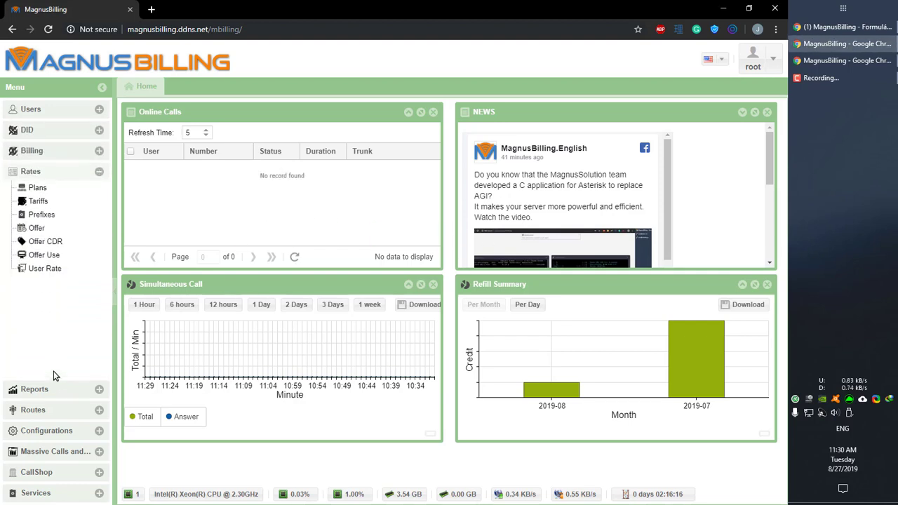
left_click(70, 189)
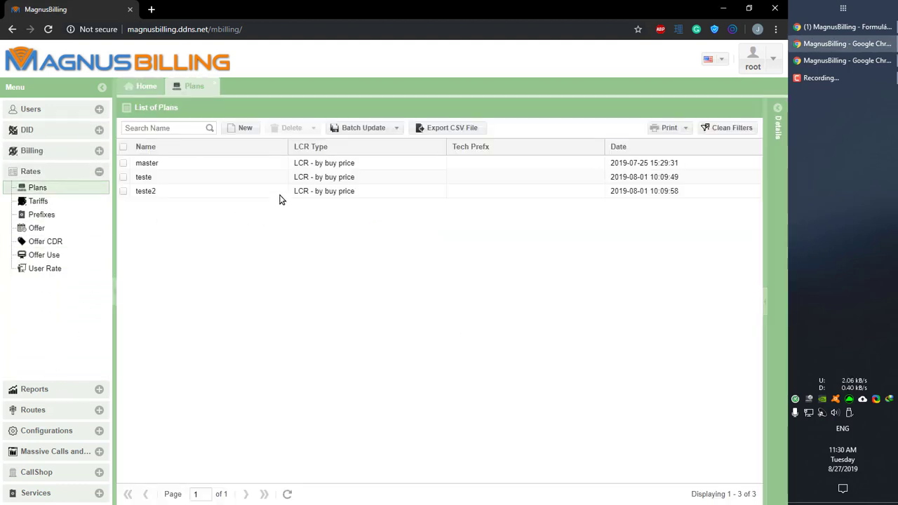
left_click(285, 184)
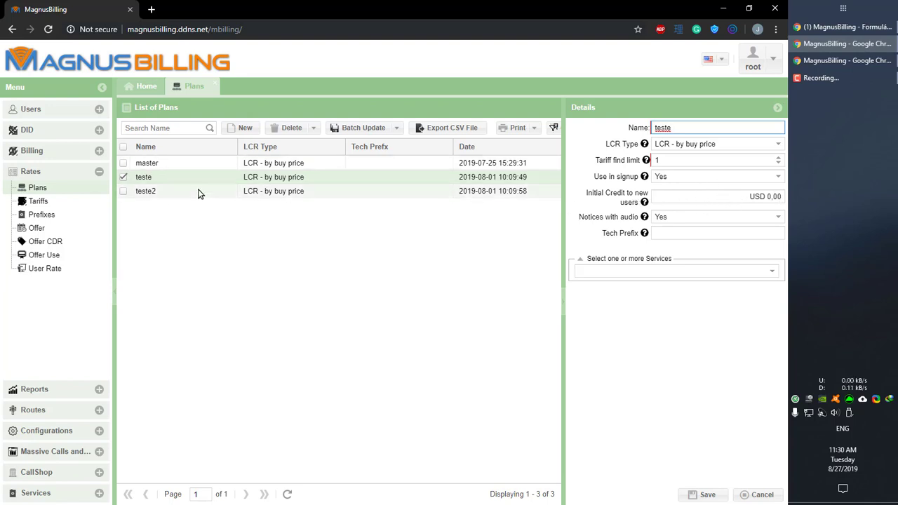
left_click(198, 192)
left_click(271, 176)
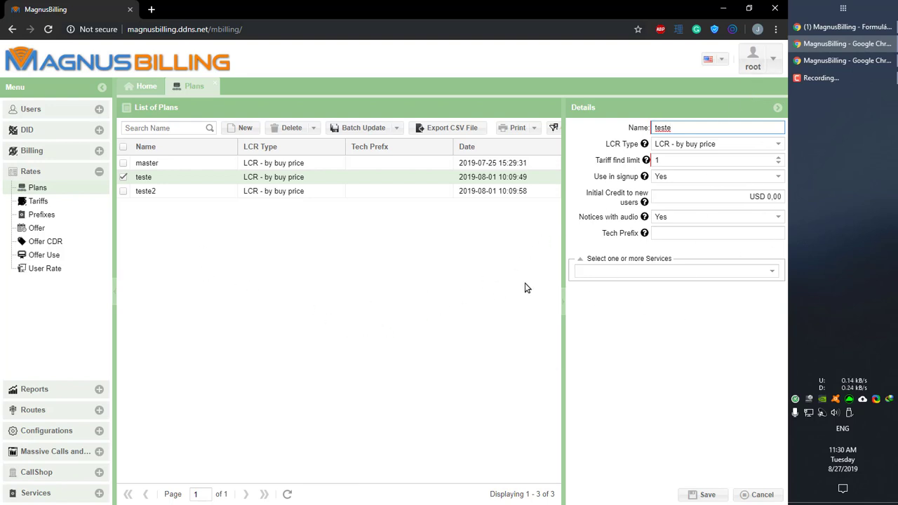
left_click(753, 496)
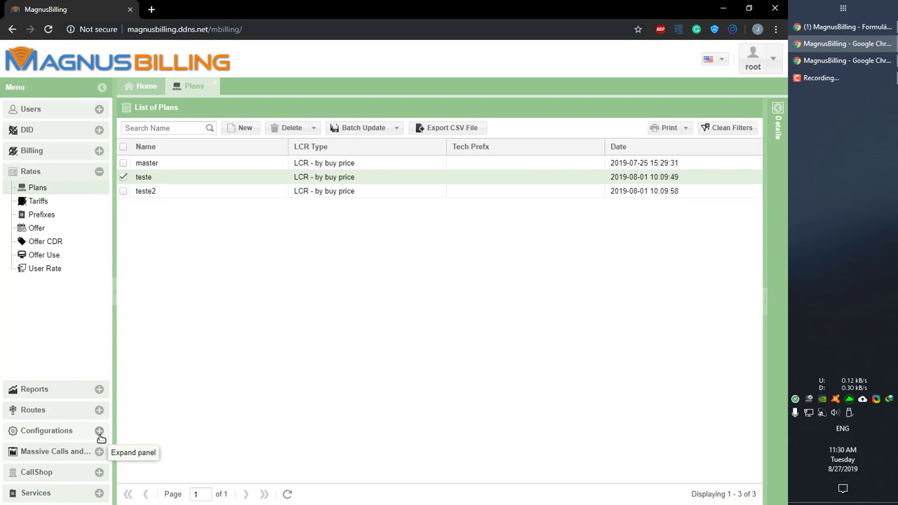
Filter Settings by 'sign' and save 'Show Signup button on login page' as 1.
left_click(99, 431)
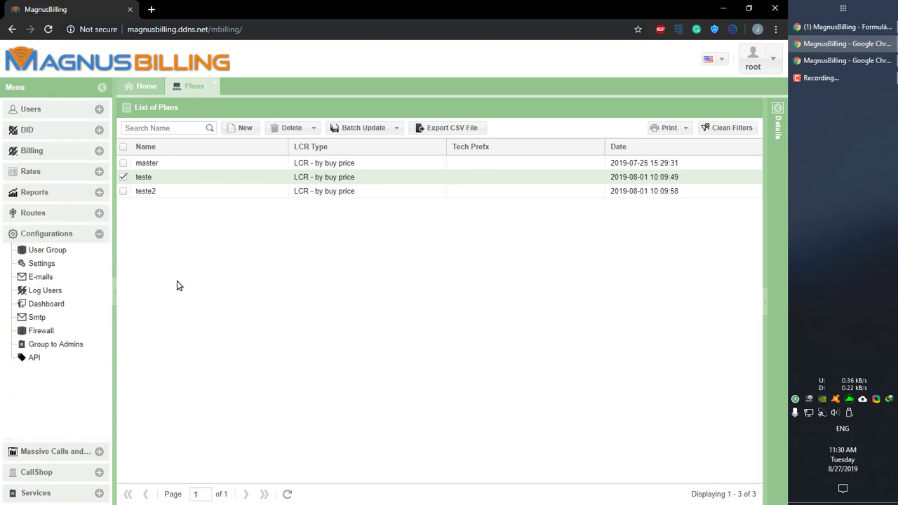
left_click(46, 265)
left_click(174, 127)
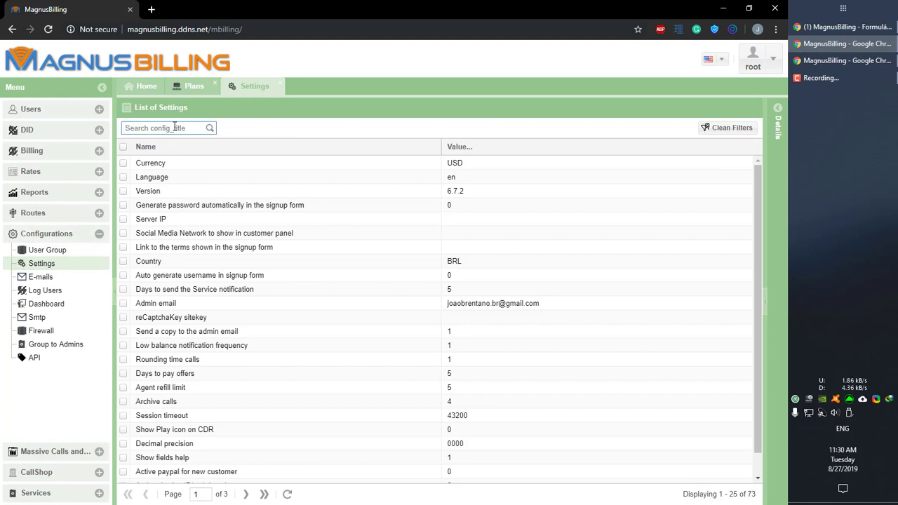
type("sign")
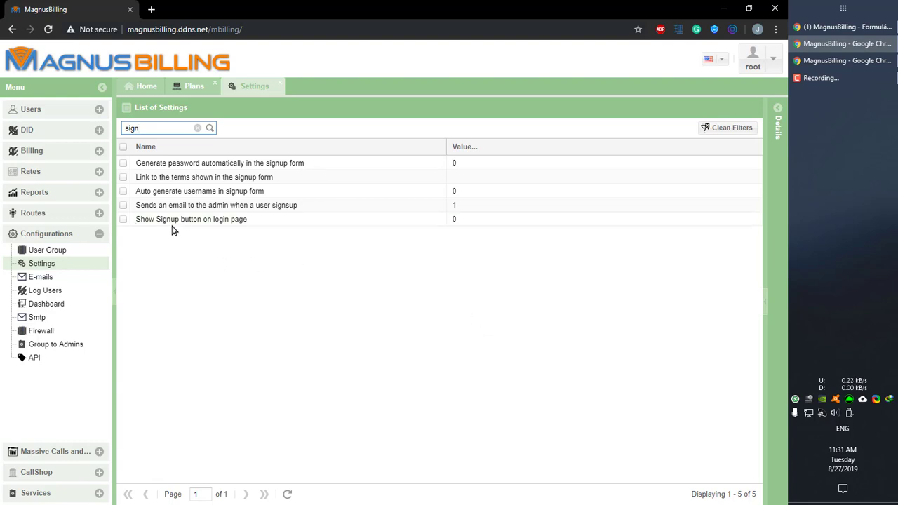
left_click(816, 62)
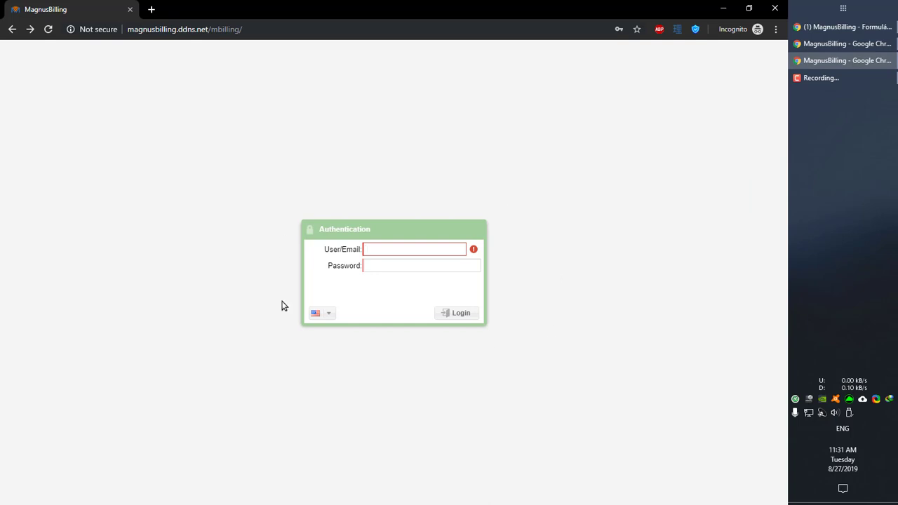
left_click(800, 44)
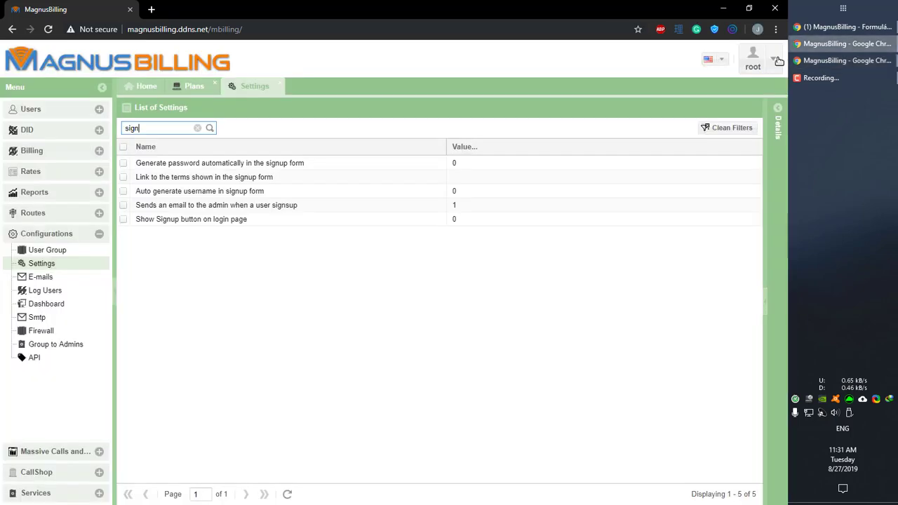
left_click(441, 219)
key("BackSpace")
type("1")
left_click(703, 495)
Reload the incognito login page, open the Signup form and check its plan list.
left_click(835, 61)
key("F5")
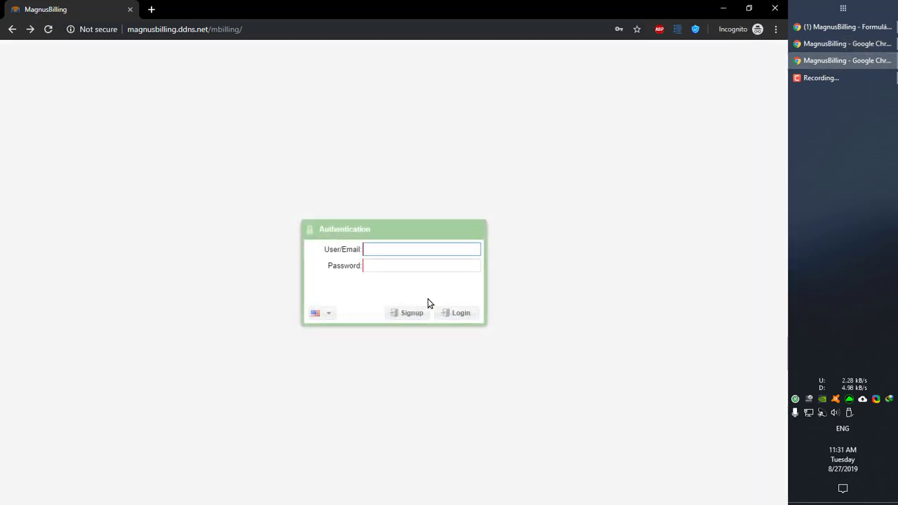
left_click(416, 313)
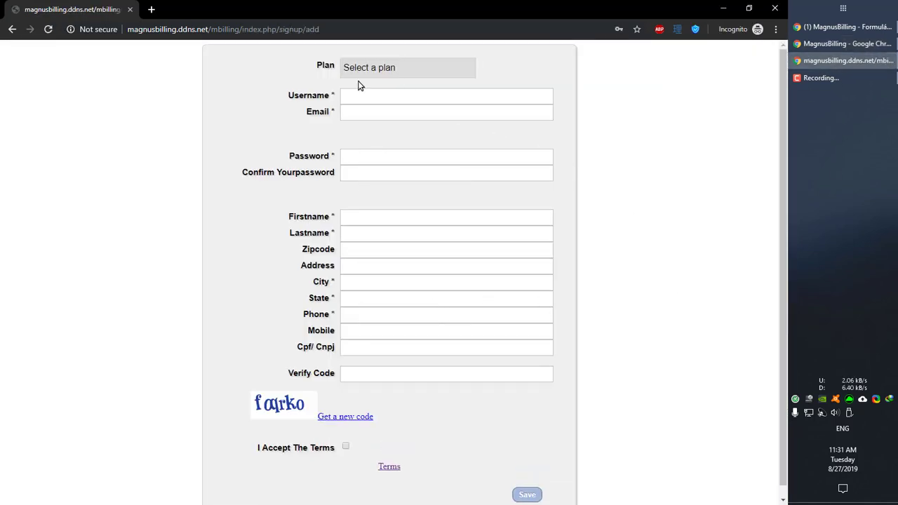
left_click(447, 67)
left_click(397, 66)
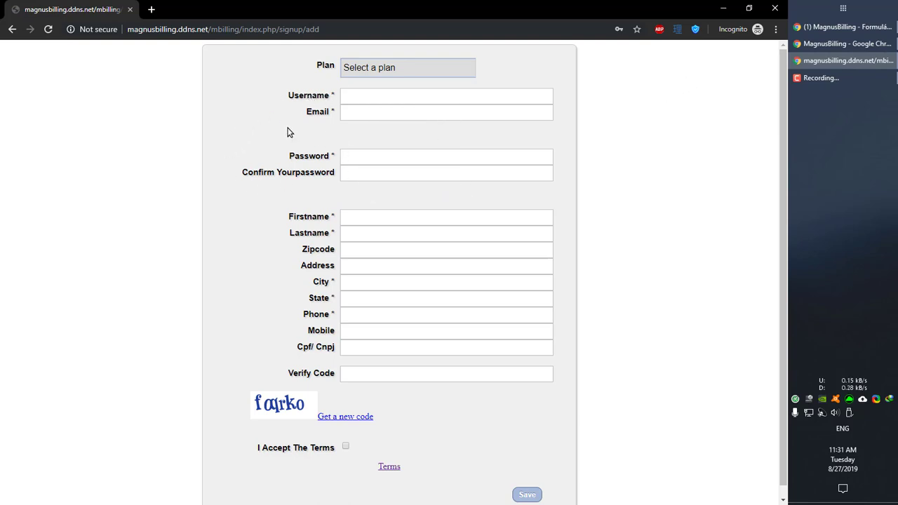
key("alt+Tab")
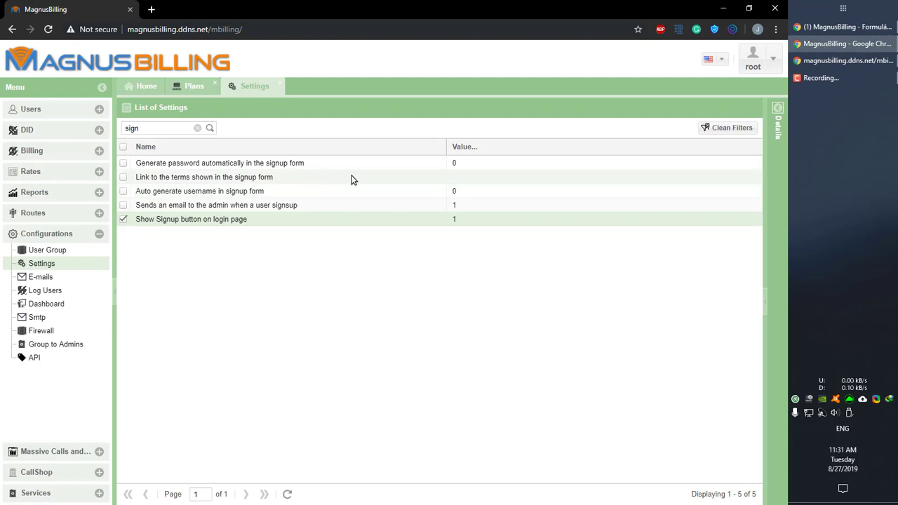
Save the automatic signup password setting as 6, then reload the signup page to confirm.
left_click(300, 163)
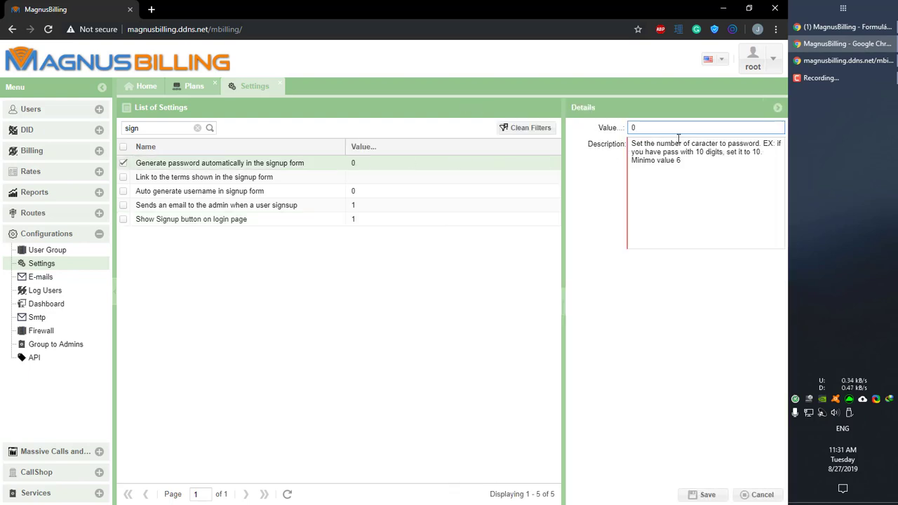
left_click_drag(663, 130, 621, 130)
left_click(707, 496)
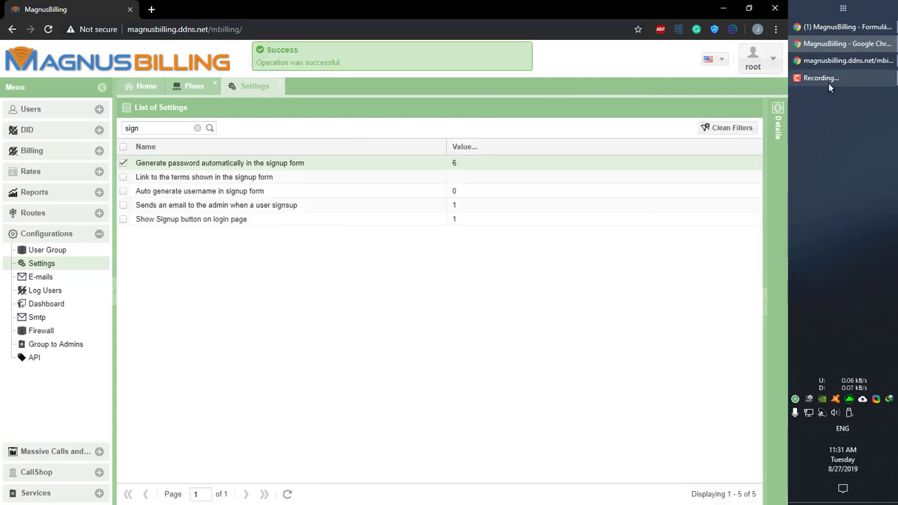
left_click(842, 61)
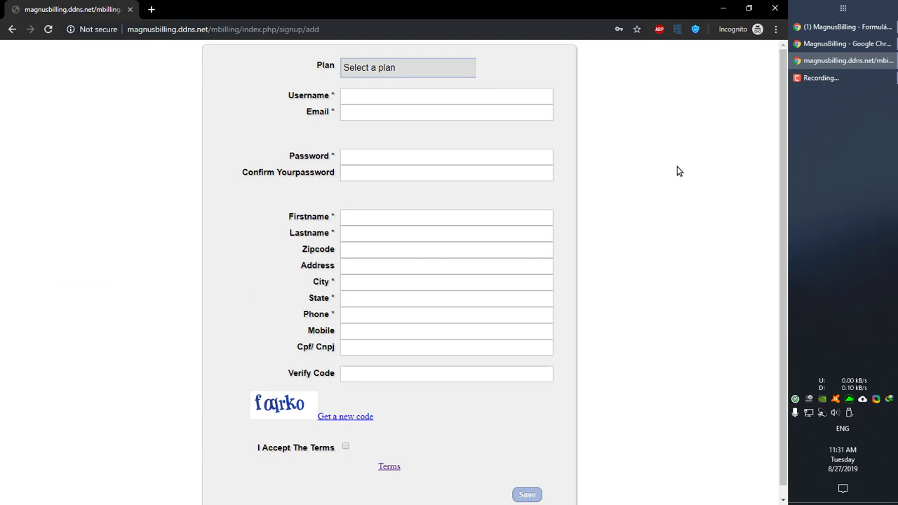
key("F5")
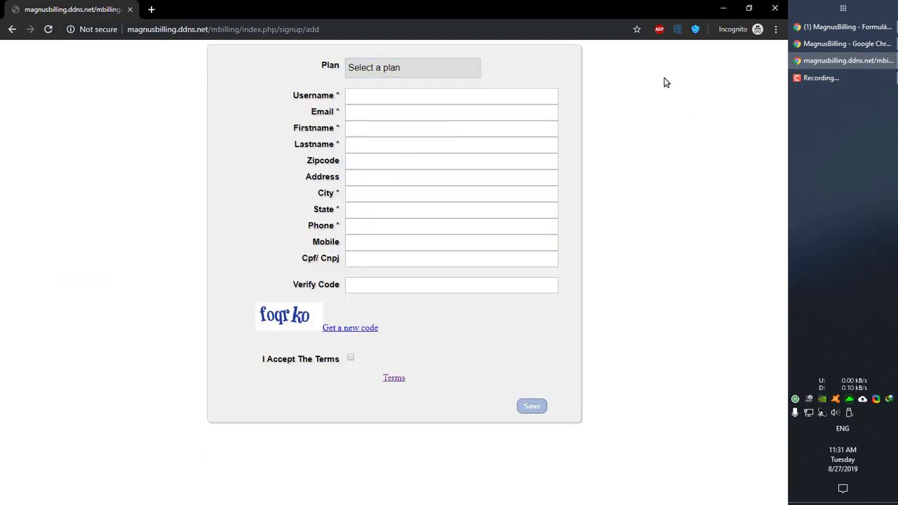
Compare the terms link setting with the terms link on the signup form.
key("alt+Tab")
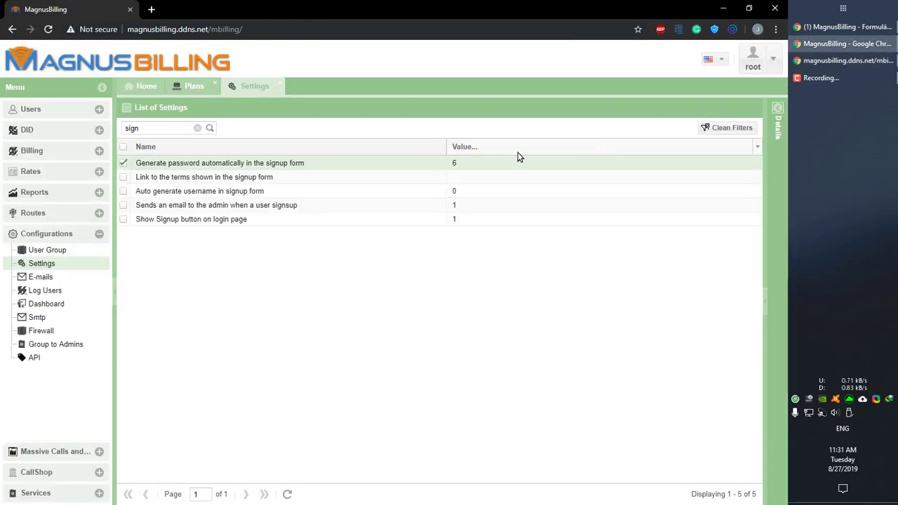
left_click(301, 176)
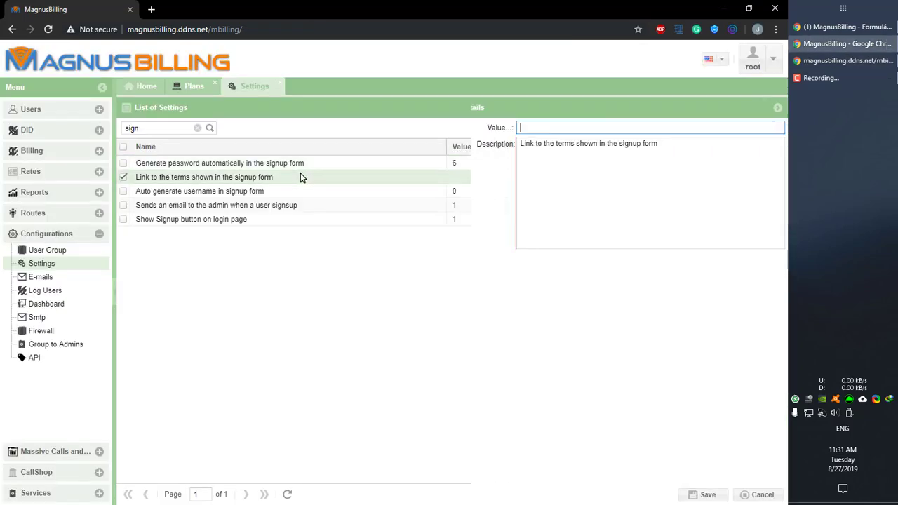
key("alt+Tab")
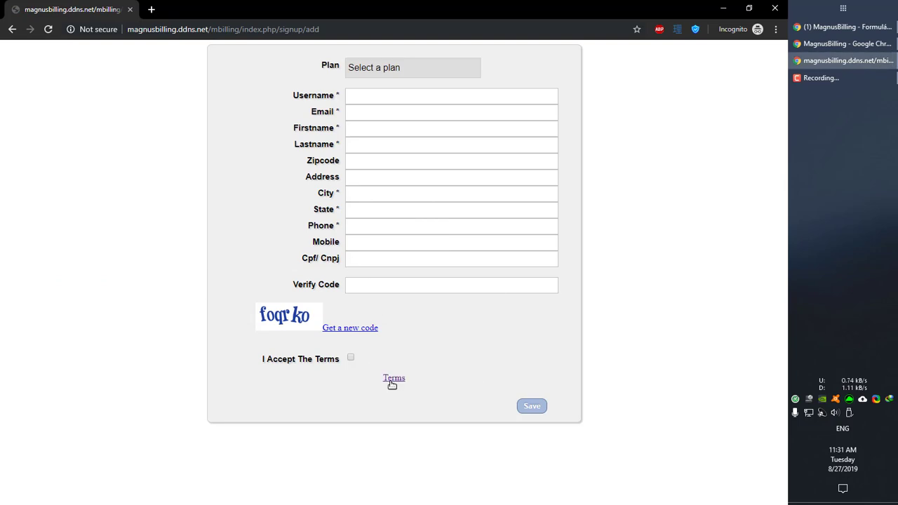
key("alt+Tab")
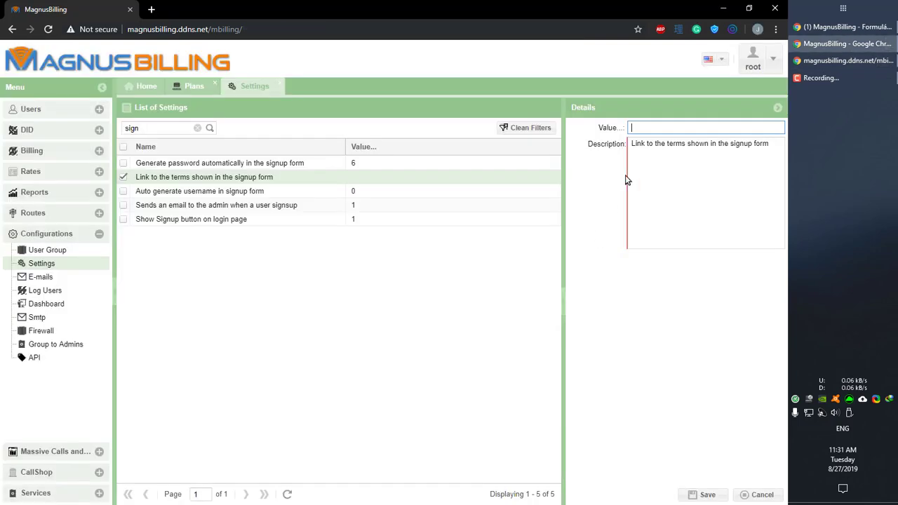
Save 'Auto generate username in signup form' as 1 and recheck the signup form.
left_click(191, 194)
left_click(592, 131)
type("1")
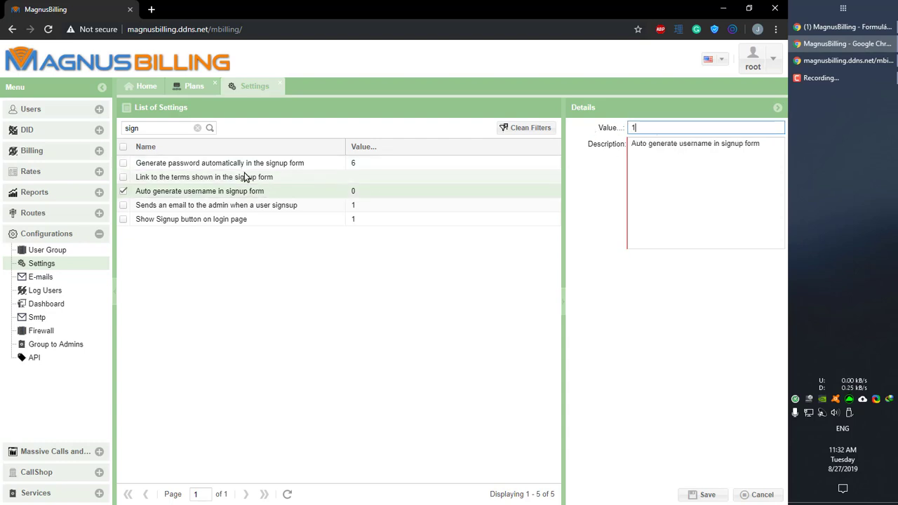
left_click(693, 495)
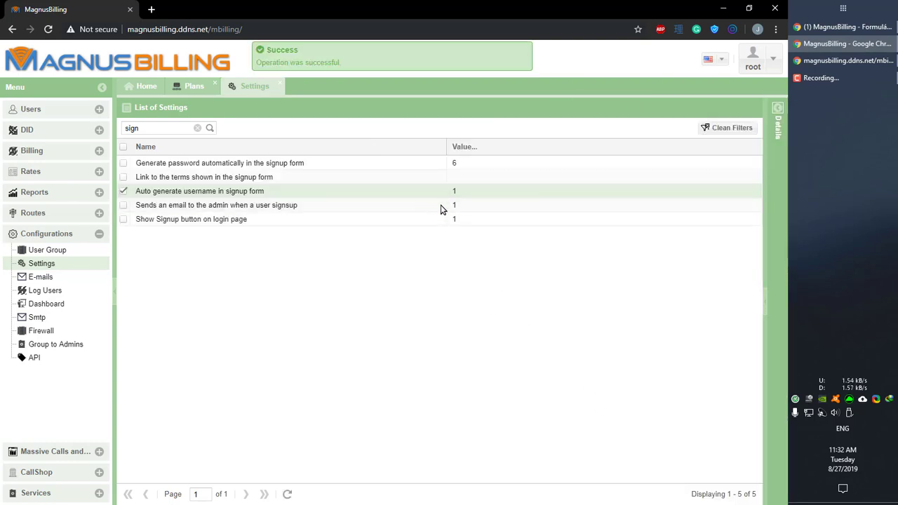
key("alt+Tab")
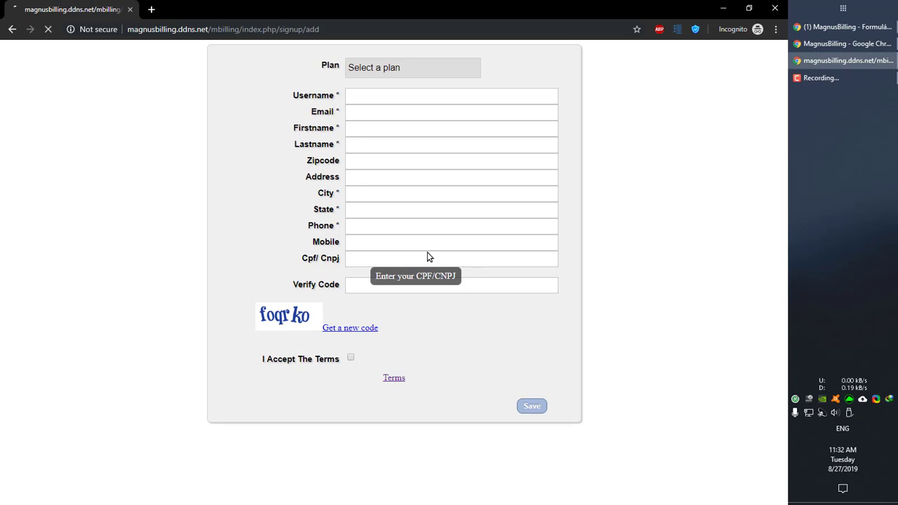
key("alt+Tab")
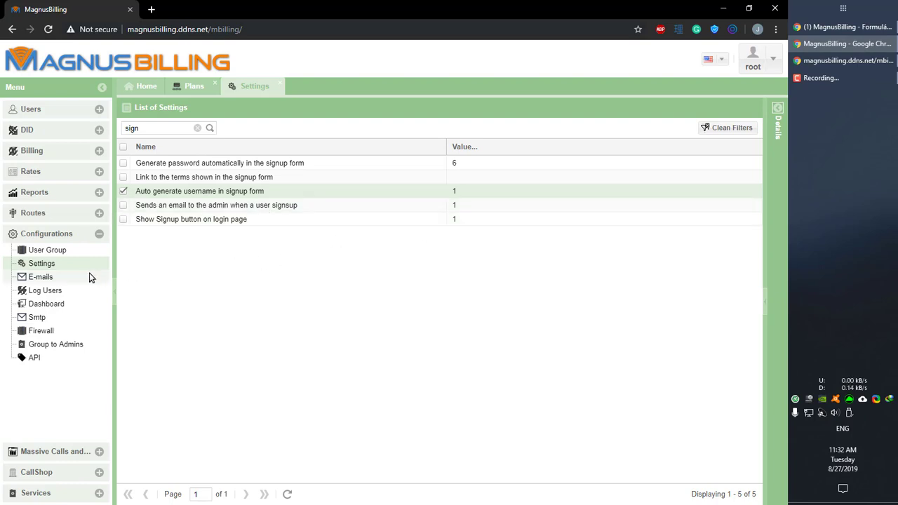
Review the English signup template's General, Email body and Variables tabs, then cancel.
left_click(41, 277)
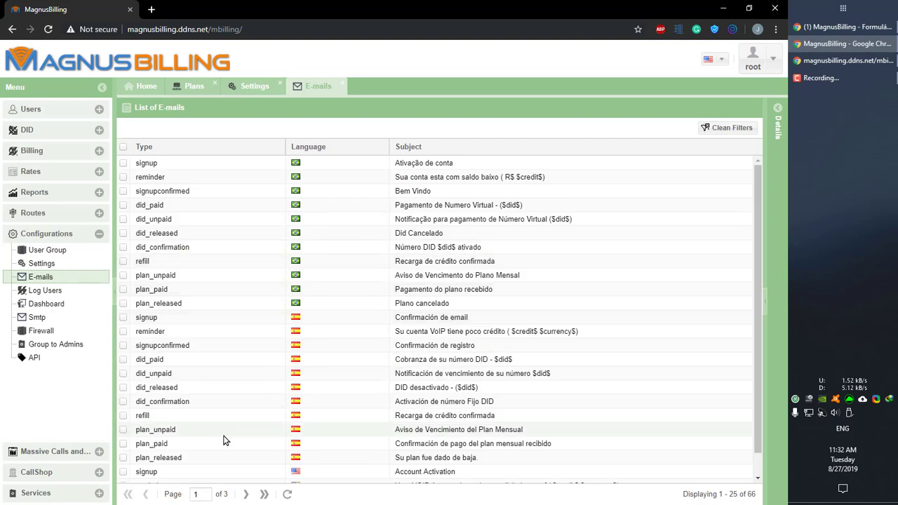
scroll(232, 445, "down", 1)
left_click(190, 453)
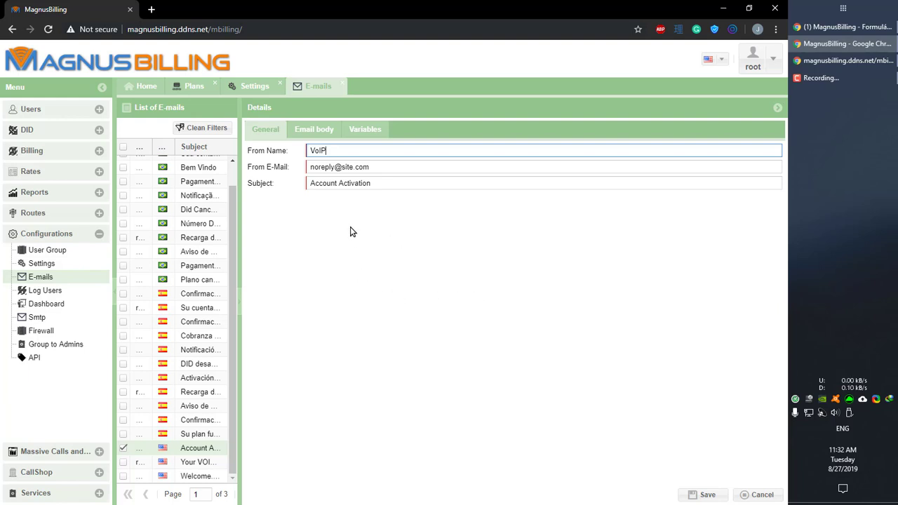
left_click(331, 133)
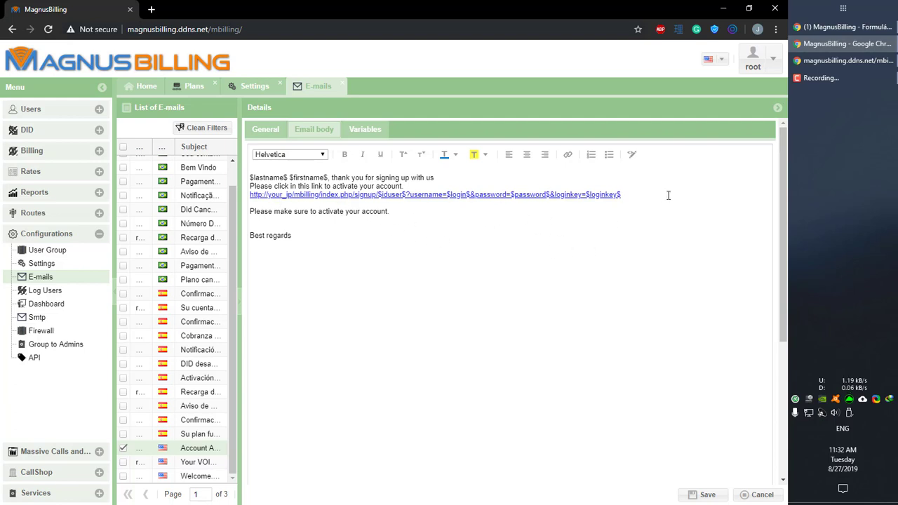
left_click(370, 132)
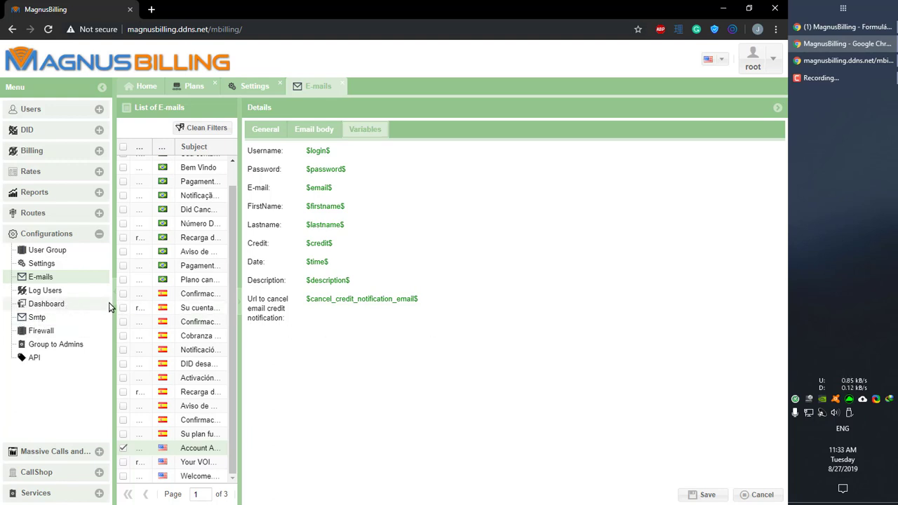
left_click(750, 494)
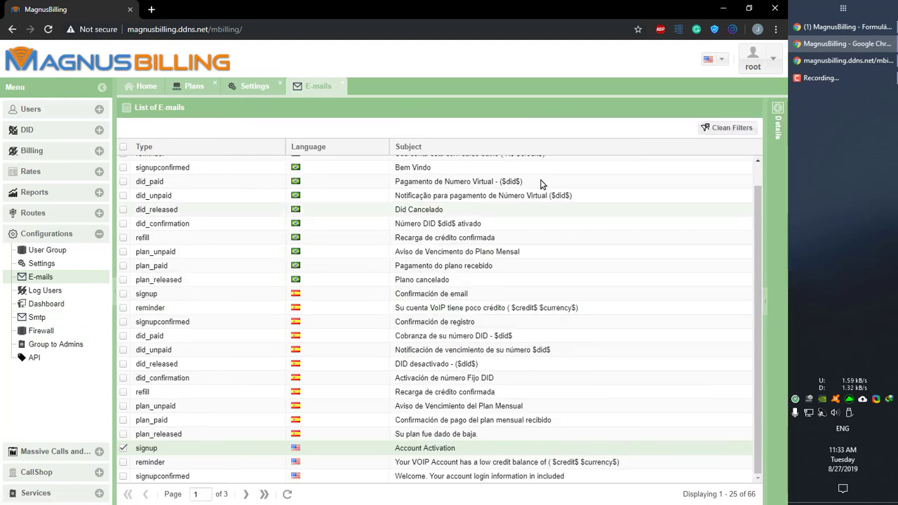
Check the signup form's Plan dropdown (teste, teste2), then select the address to add ?id=agent.
left_click(812, 61)
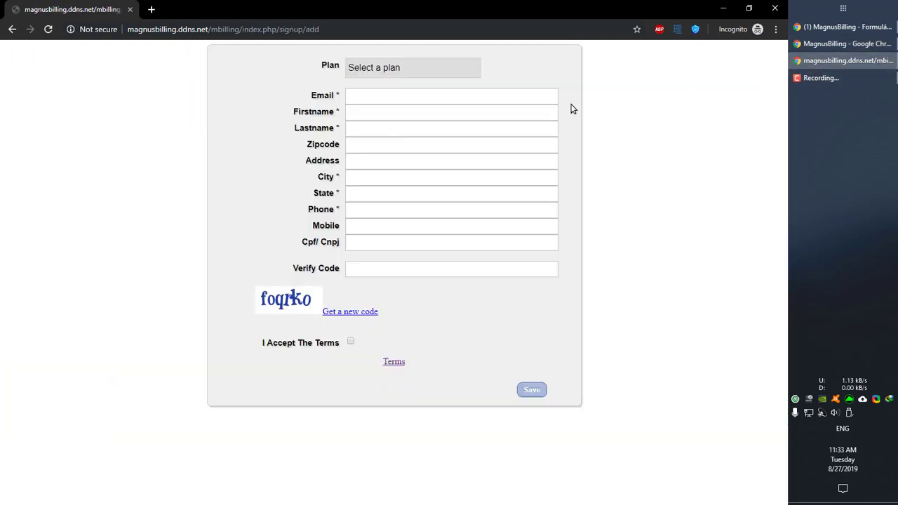
left_click(382, 70)
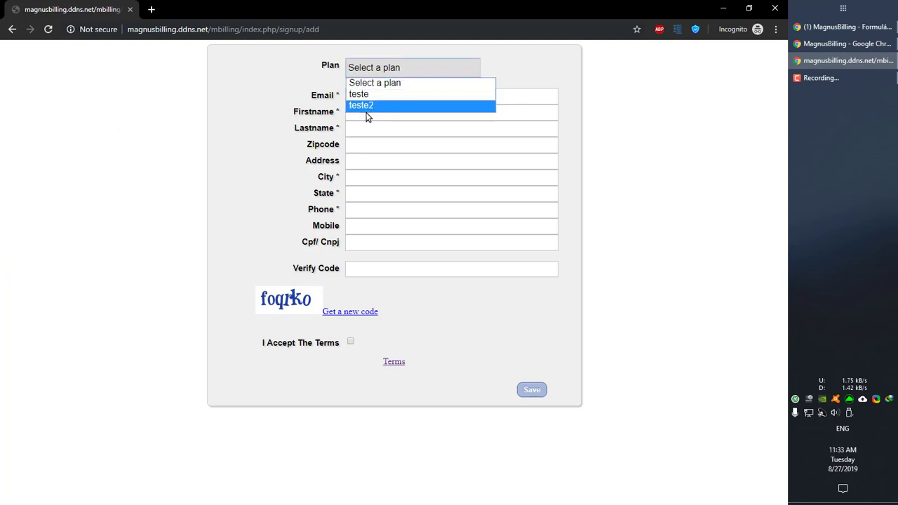
left_click(686, 94)
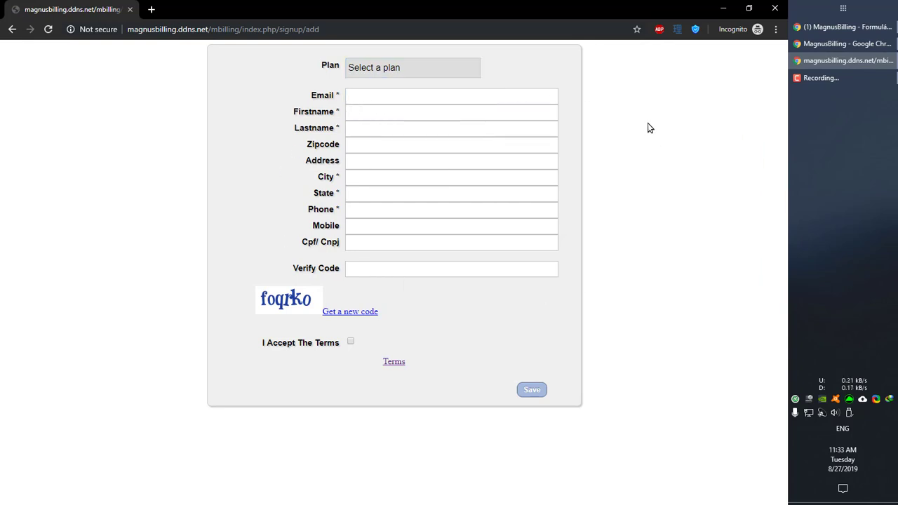
left_click(505, 30)
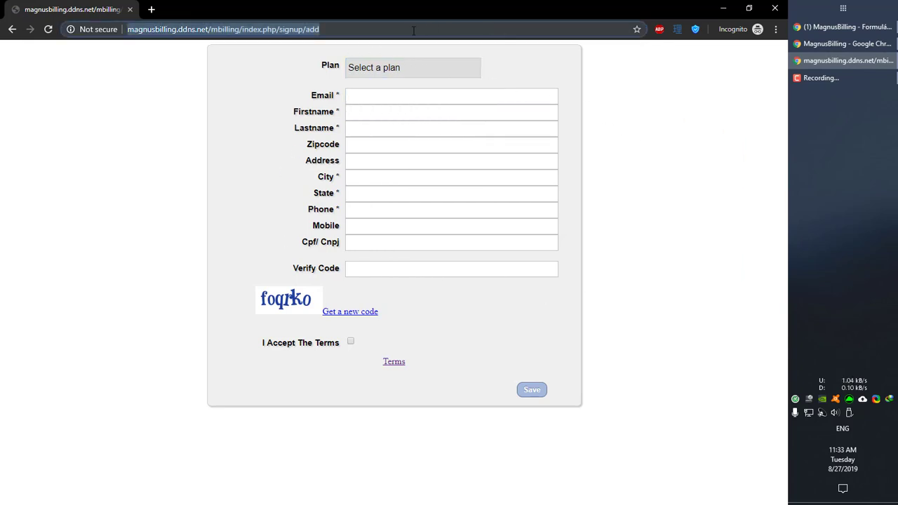
left_click(372, 19)
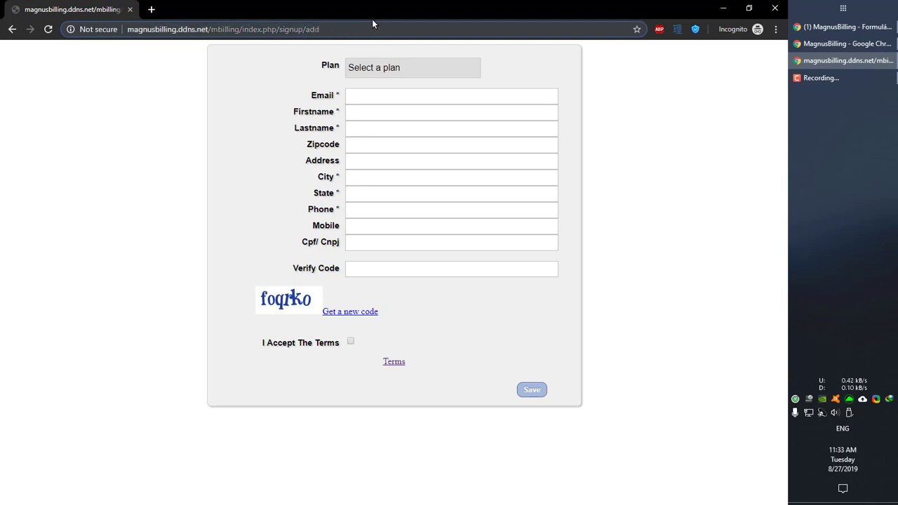
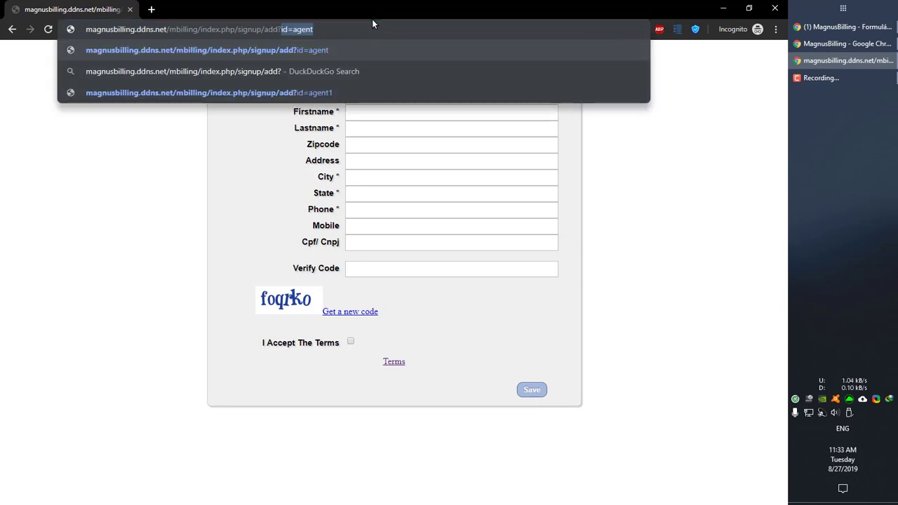
Load the signup/add?id=agent page, which shows only 'No plans available for signup'.
key("Return")
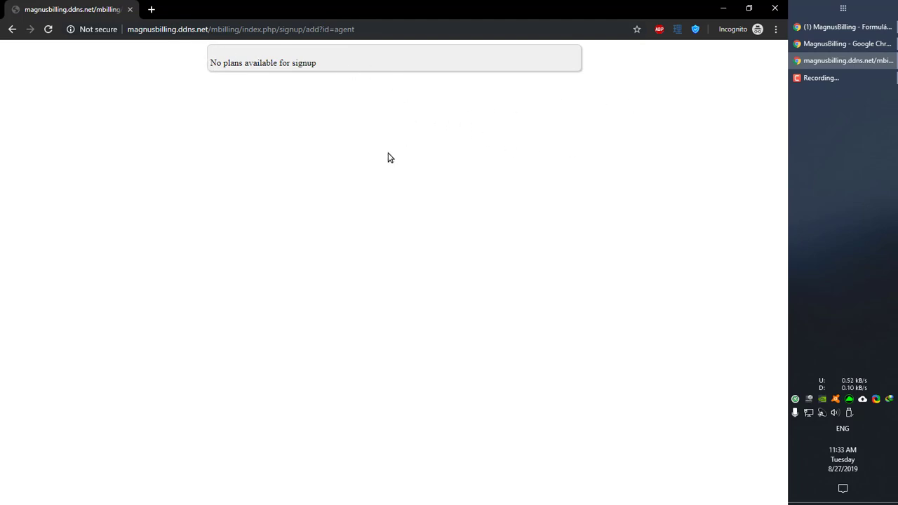
In the admin panel, view Rates > Plans (master, teste, teste2), then return to the Home dashboard.
left_click(800, 45)
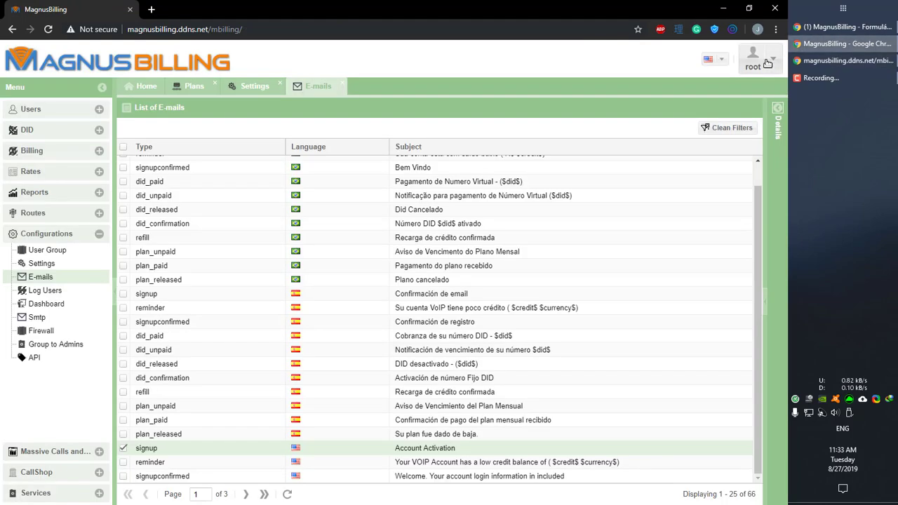
left_click(66, 173)
left_click(54, 191)
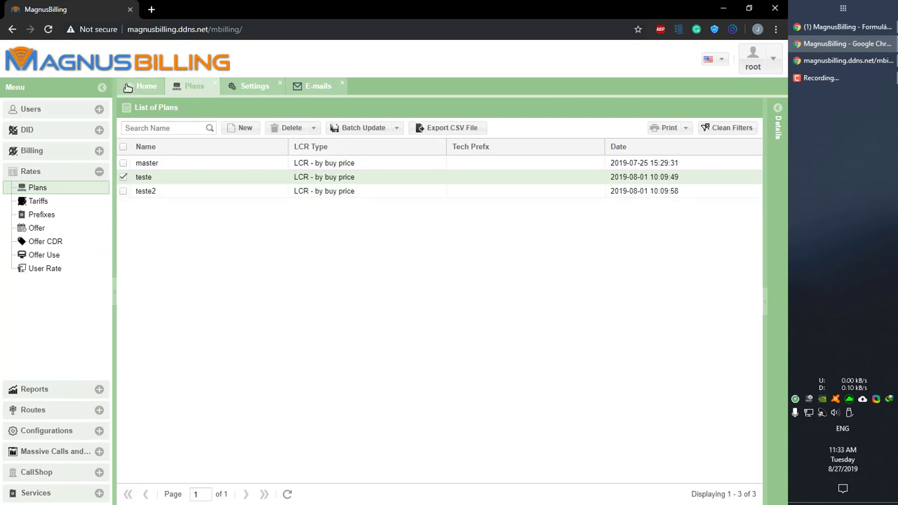
left_click(128, 87)
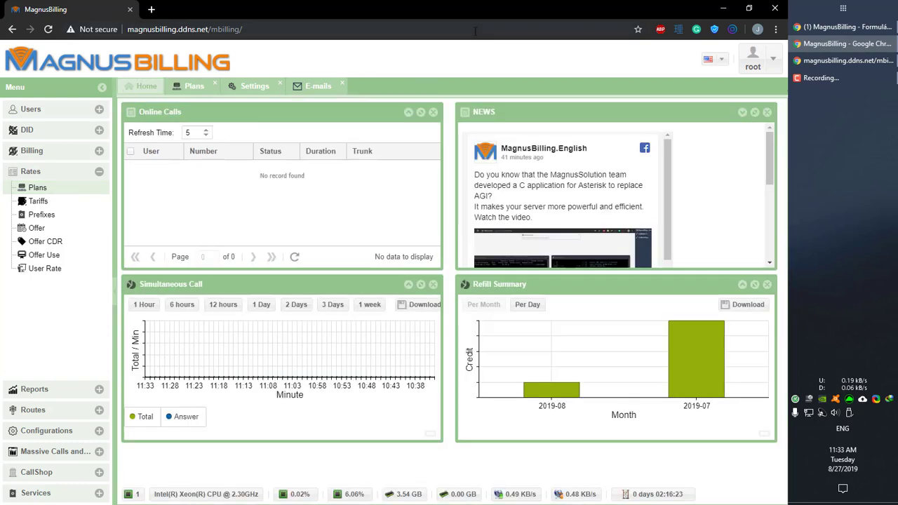